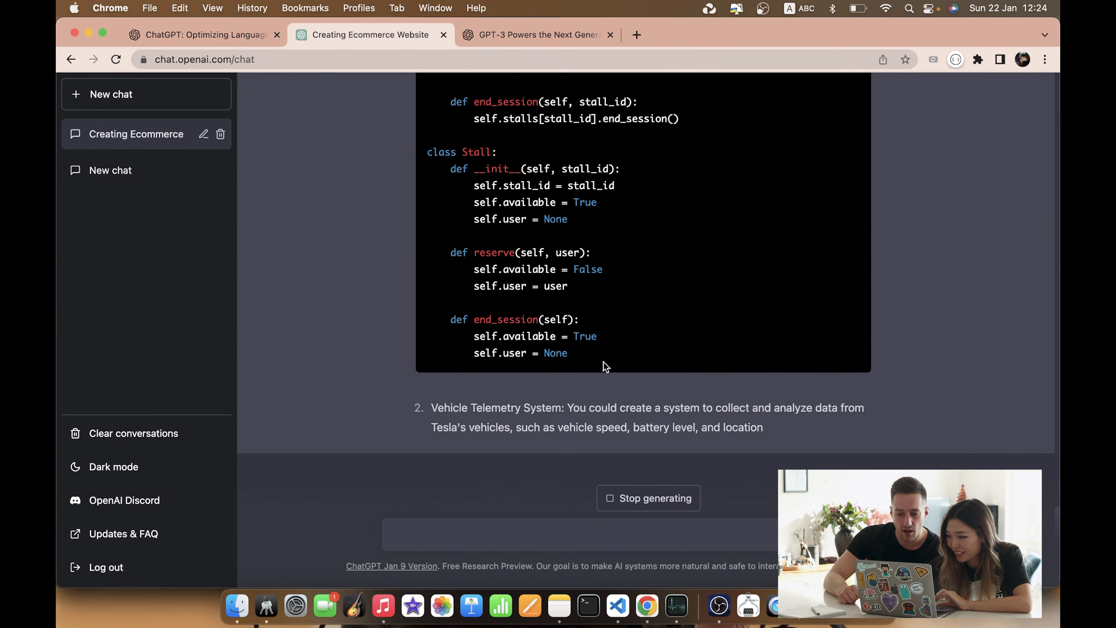
Review the Tesla project prompt and the suggested projects with their generated code
scroll(605, 366, up, 15)
scroll(606, 366, down, 12)
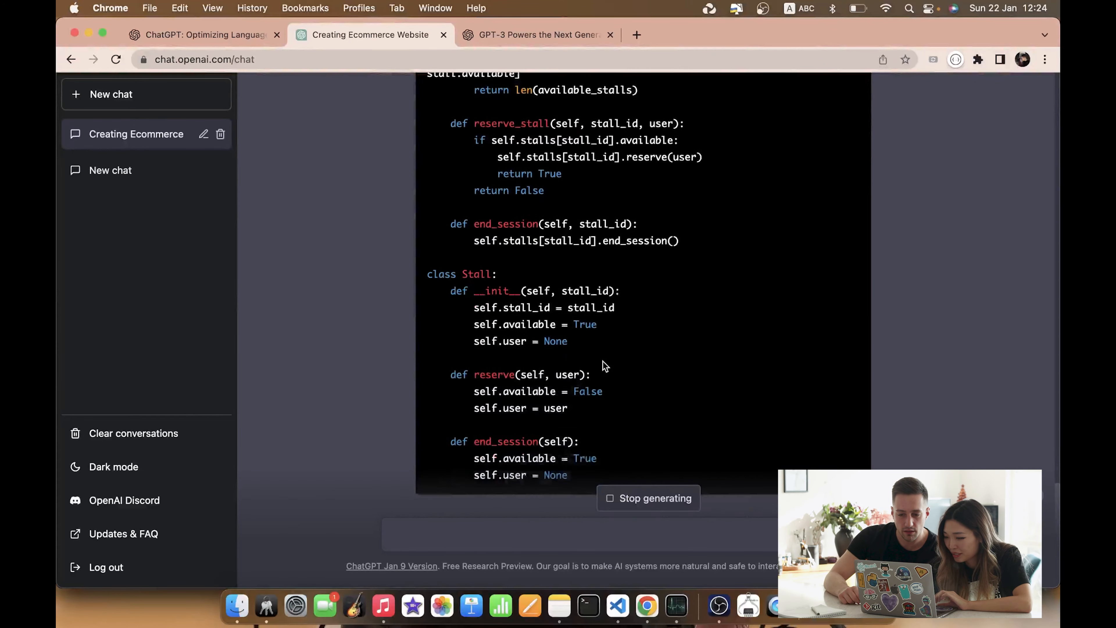
scroll(606, 365, down, 4)
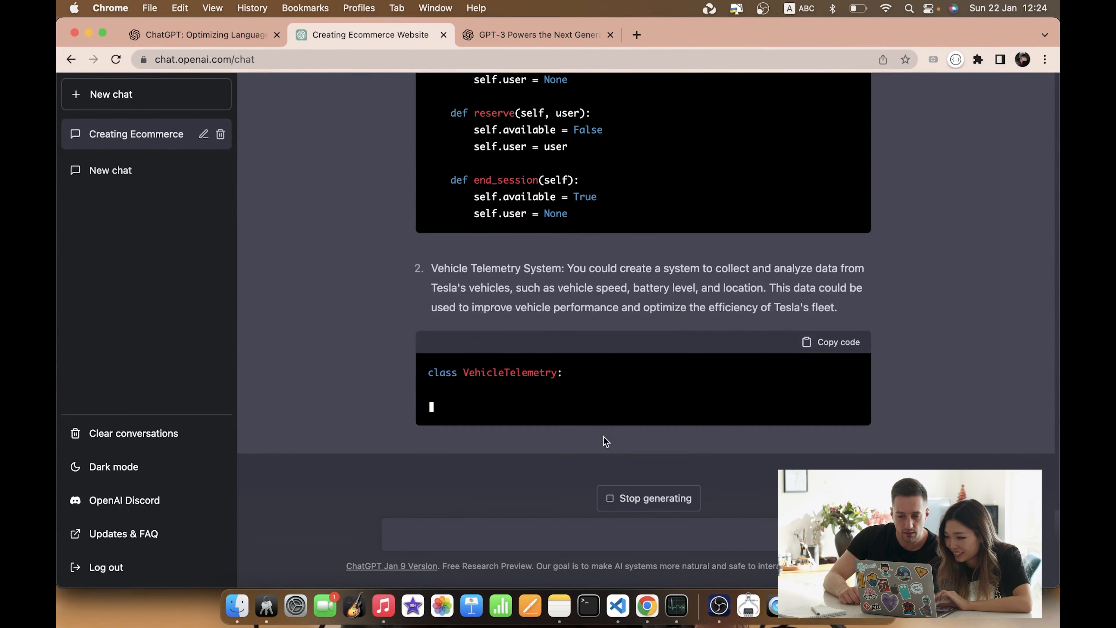
scroll(603, 437, up, 10)
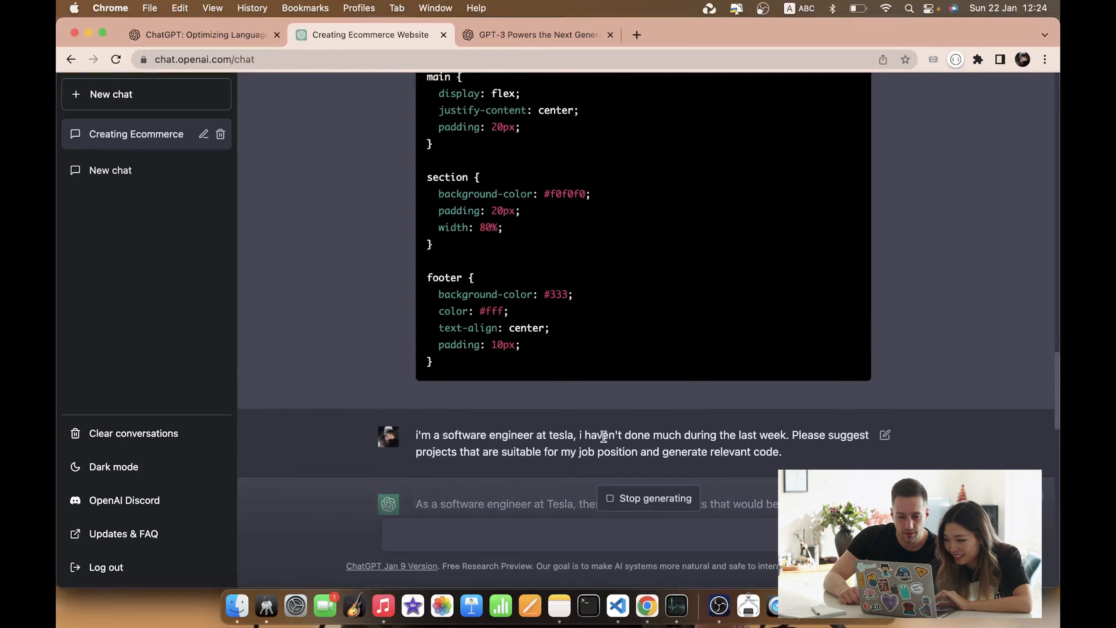
scroll(604, 436, up, 8)
scroll(604, 437, down, 12)
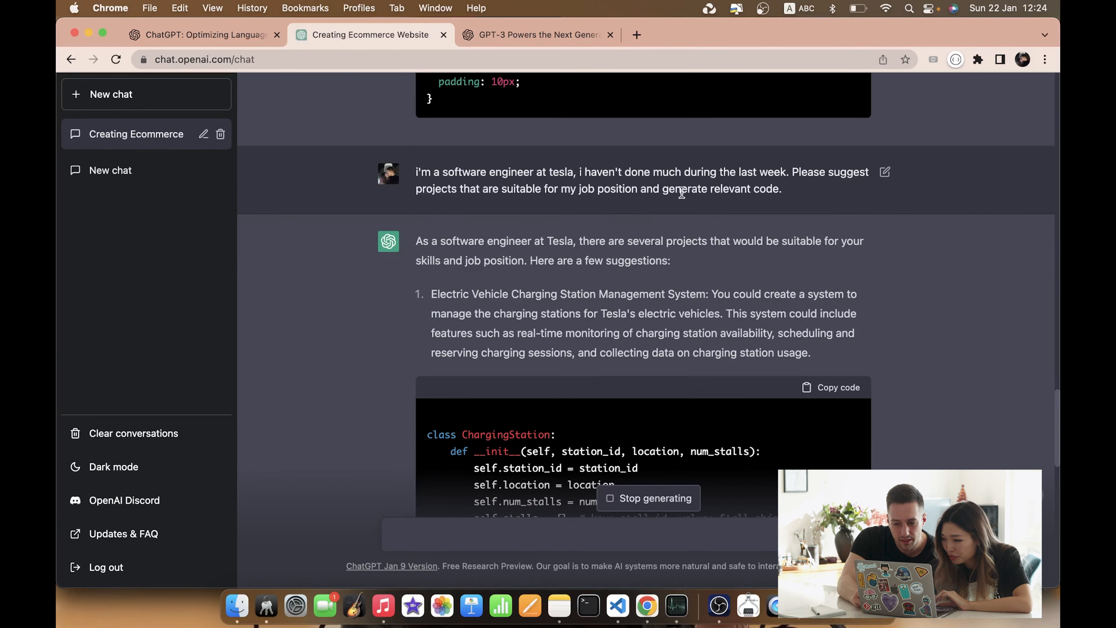
scroll(643, 331, down, 15)
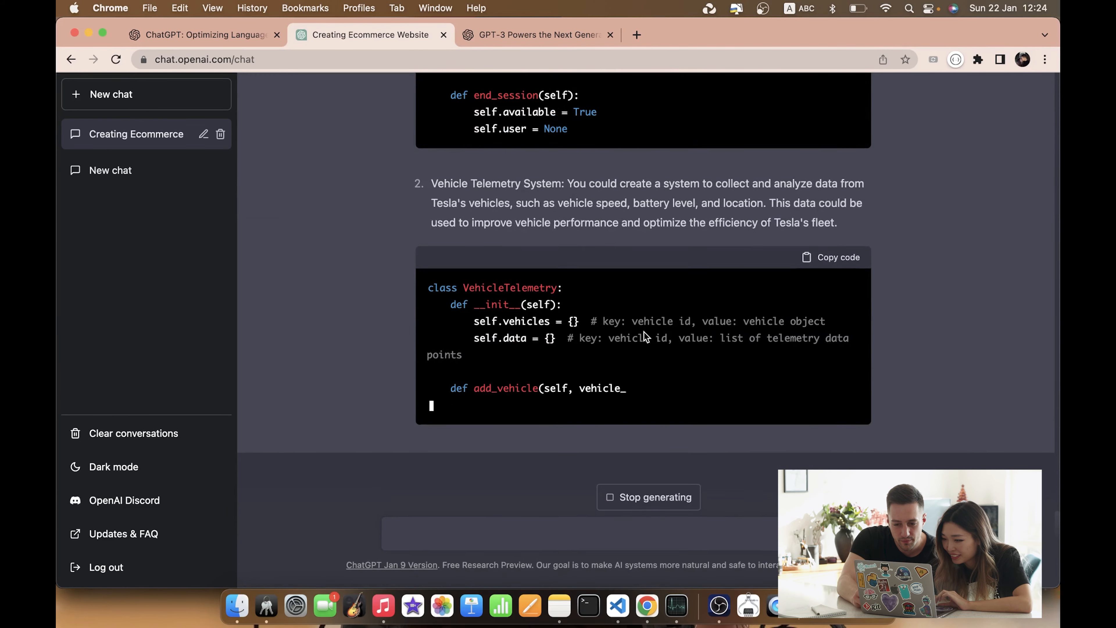
Stop the Tesla response and send the prompt "can you generate code for uber-like taxi mobile application in react native"
click(659, 496)
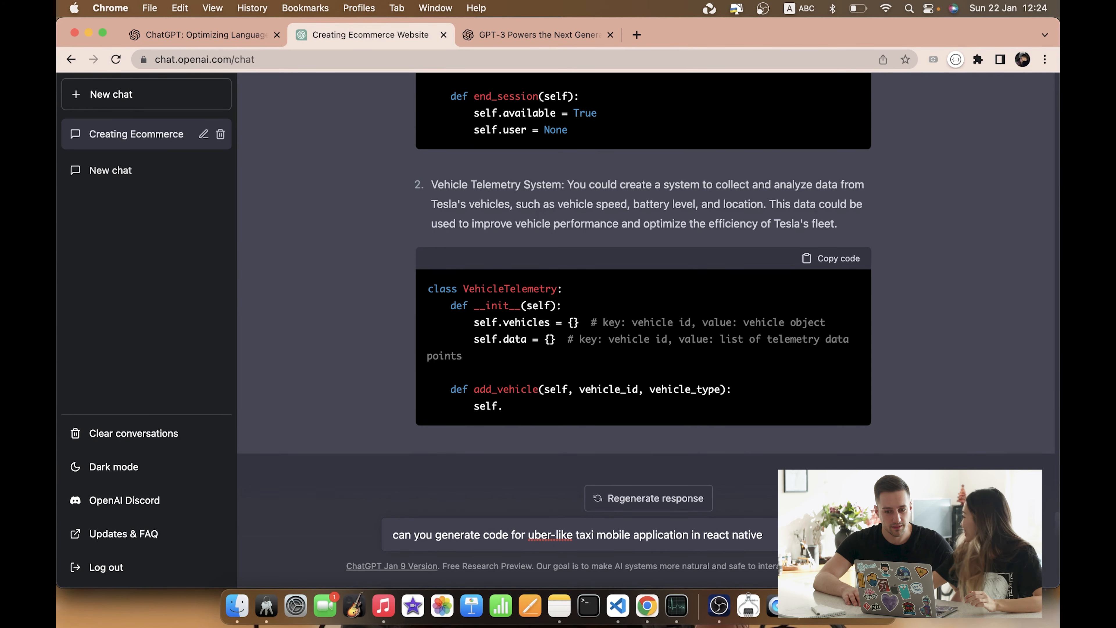
key(Return)
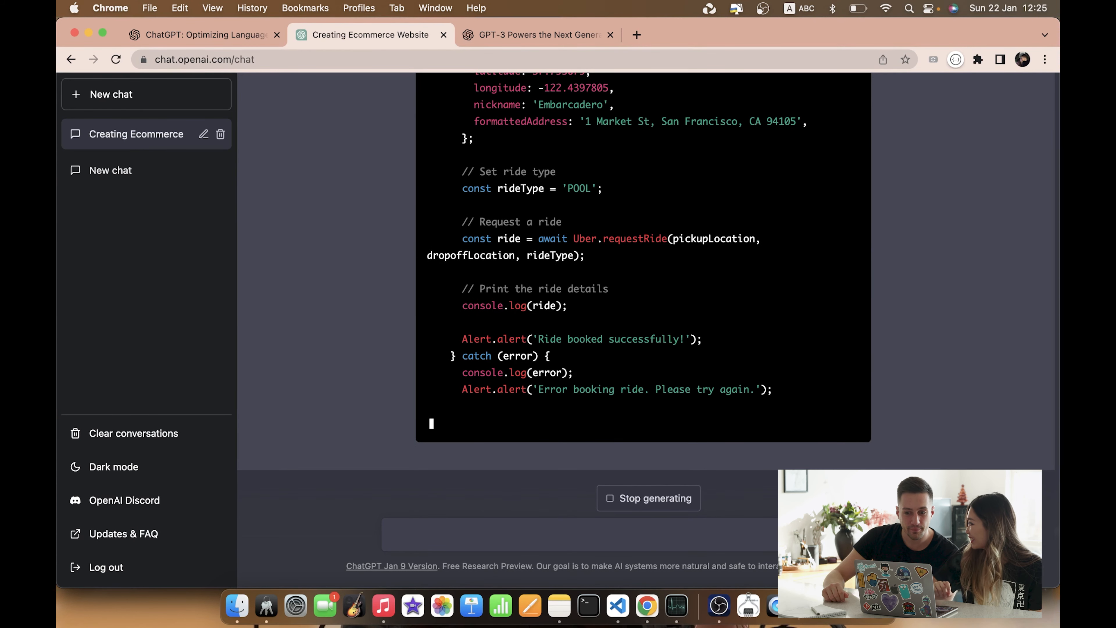
Stop the taxi app response and send the question "should logistic regression machine learning model be calibrated and how?"
click(657, 499)
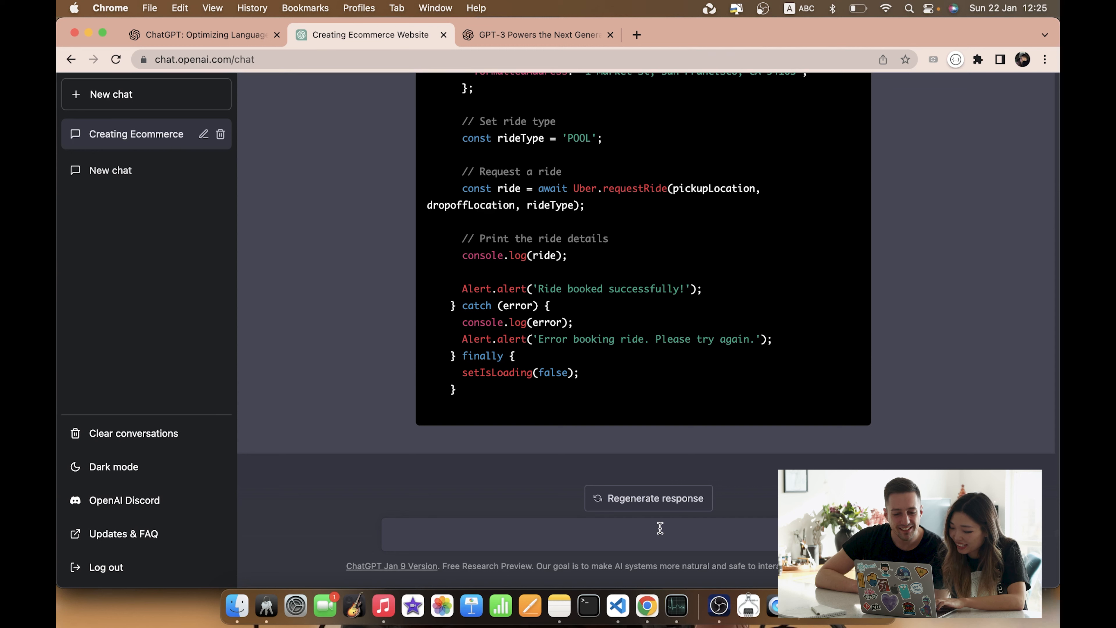
text(should logi)
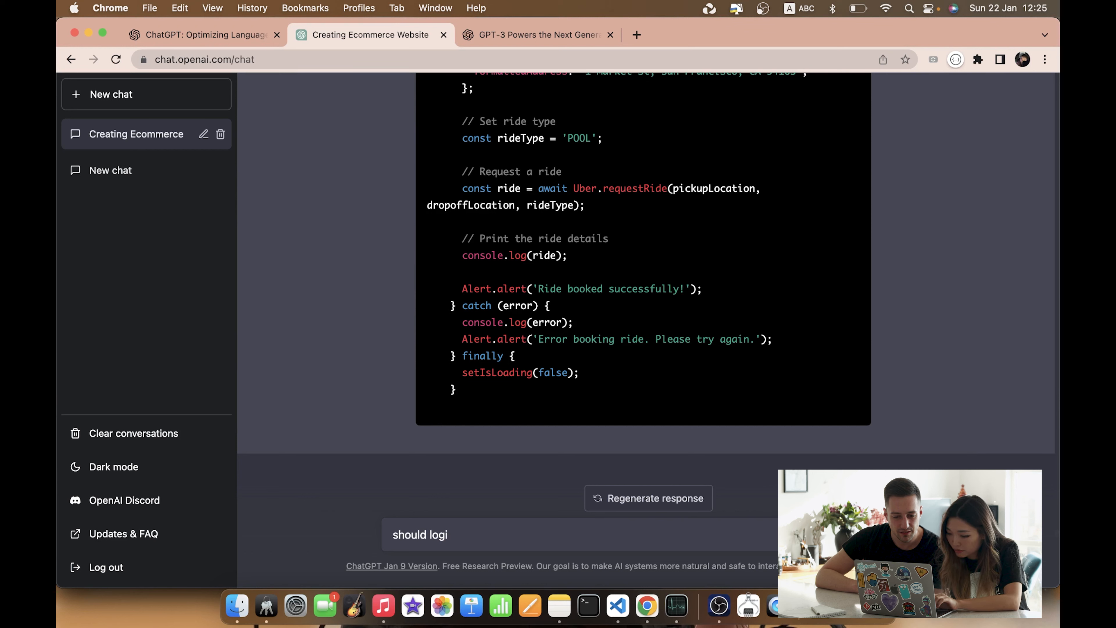
text(stic regression)
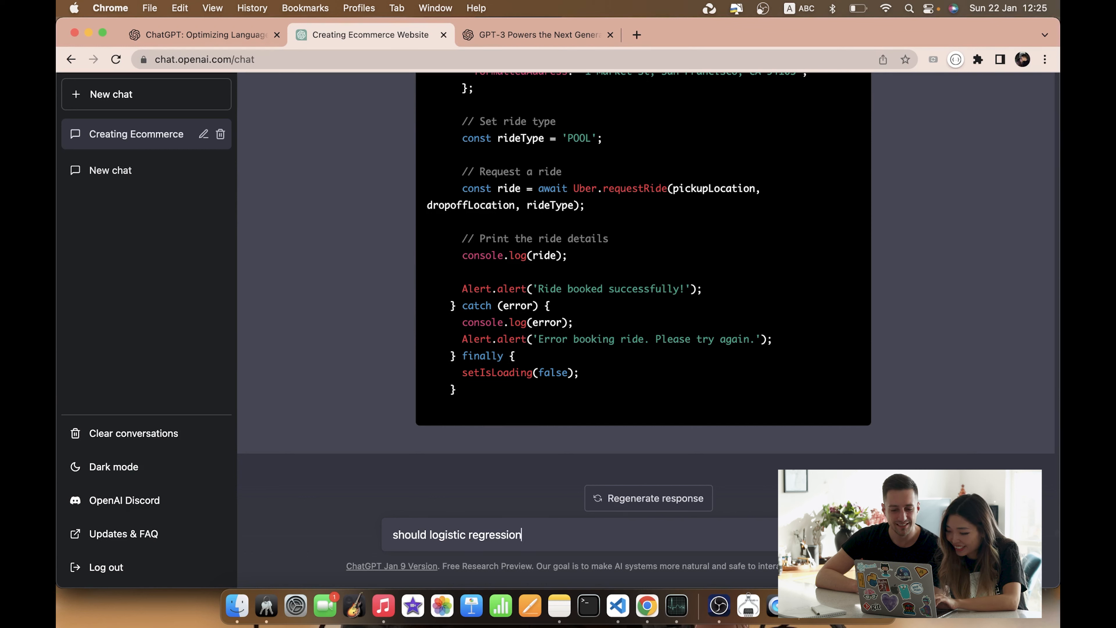
text( model be cal)
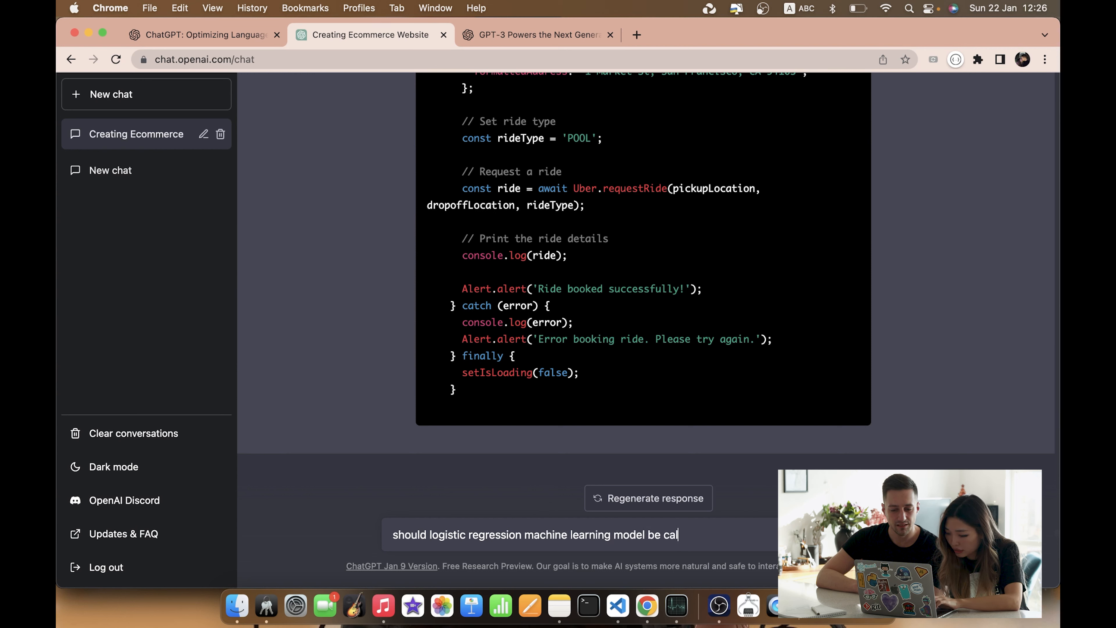
text(how?)
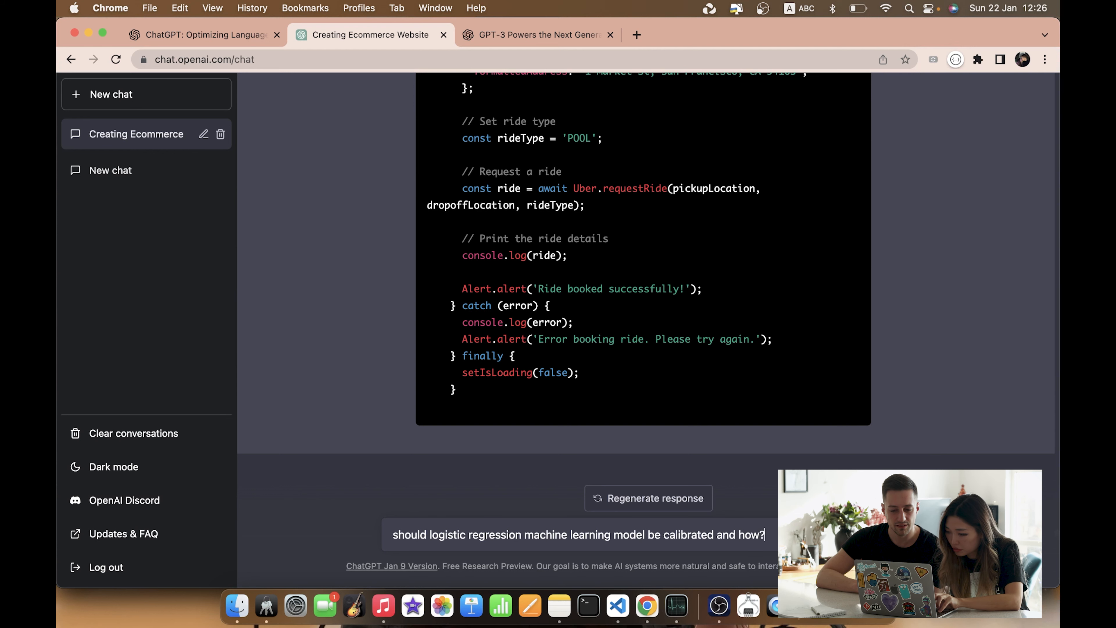
key(Return)
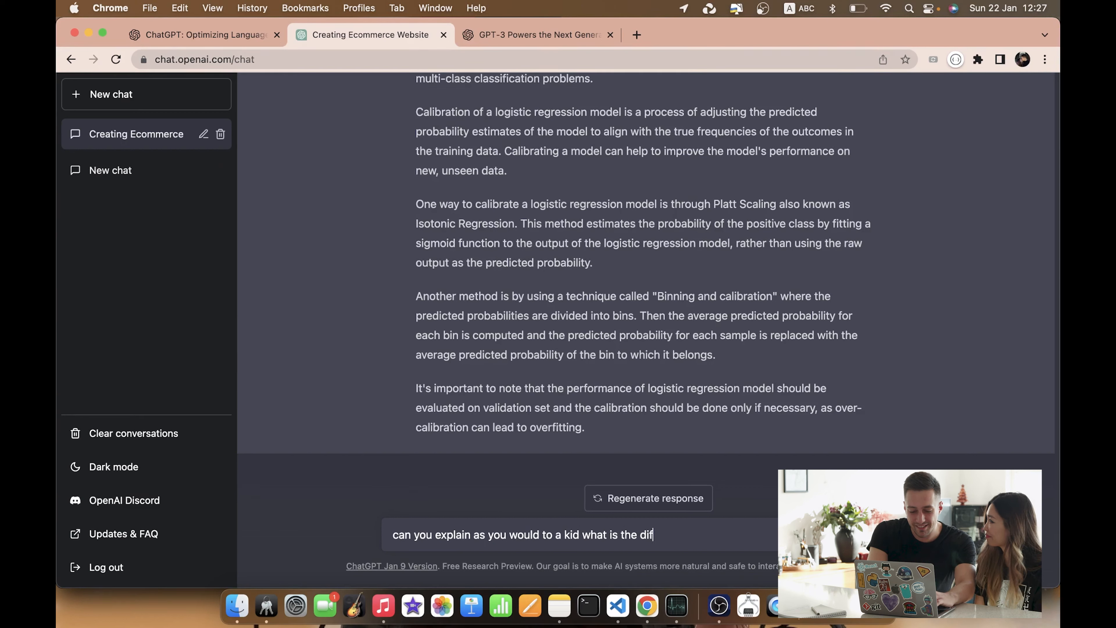
Send the question "can you explain as you would to a kid what is the difference between overfitting and underfitting"
text(betw)
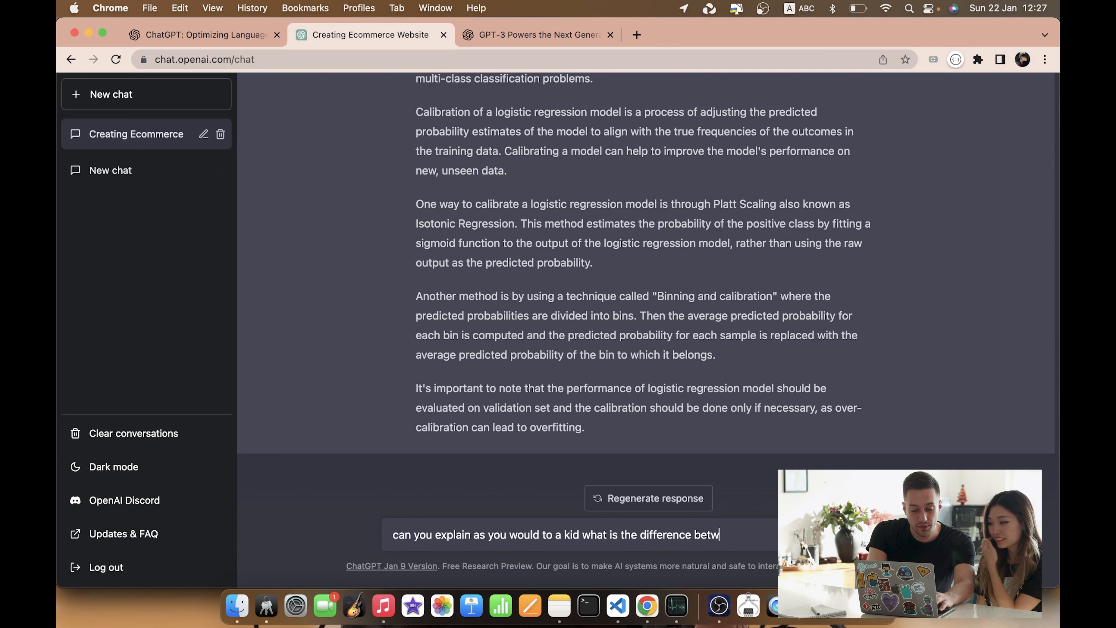
text(een ove)
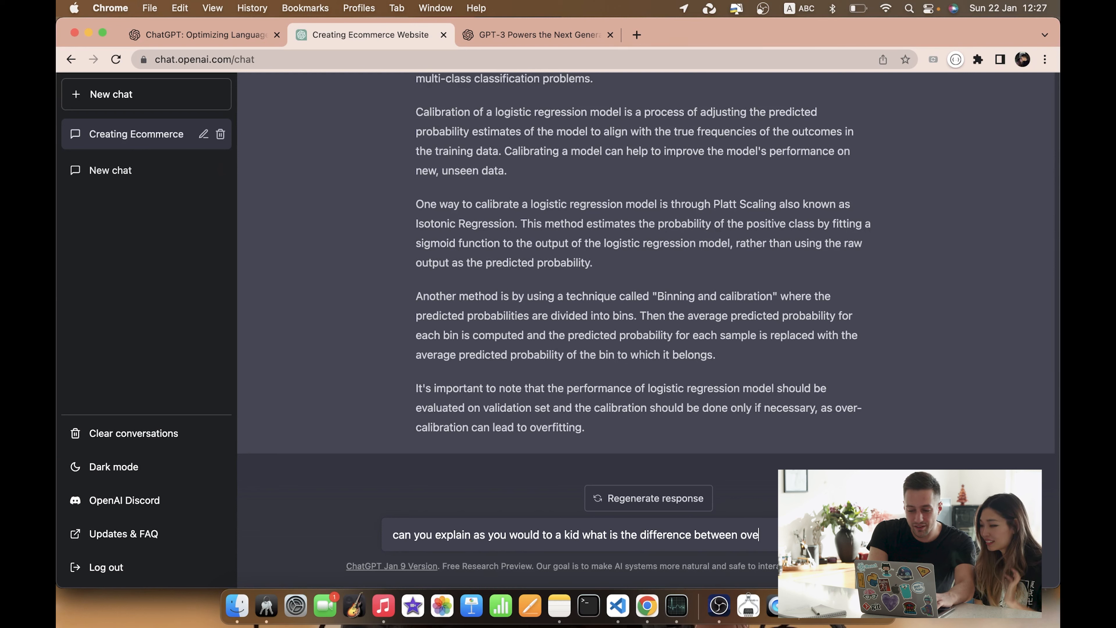
text(rfitting and underfitting)
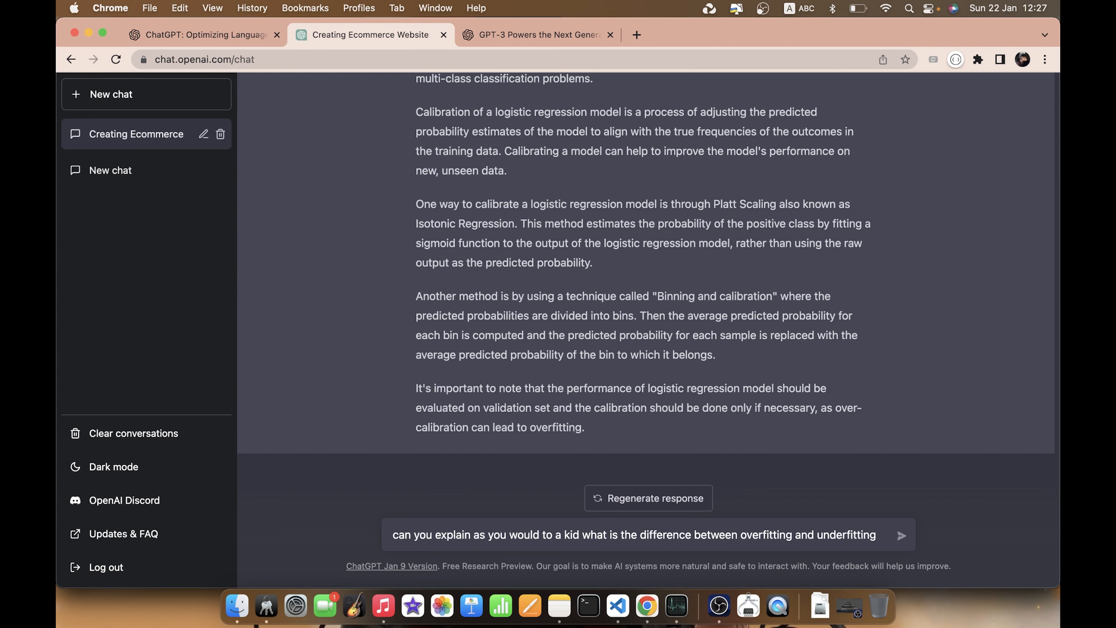
key(Return)
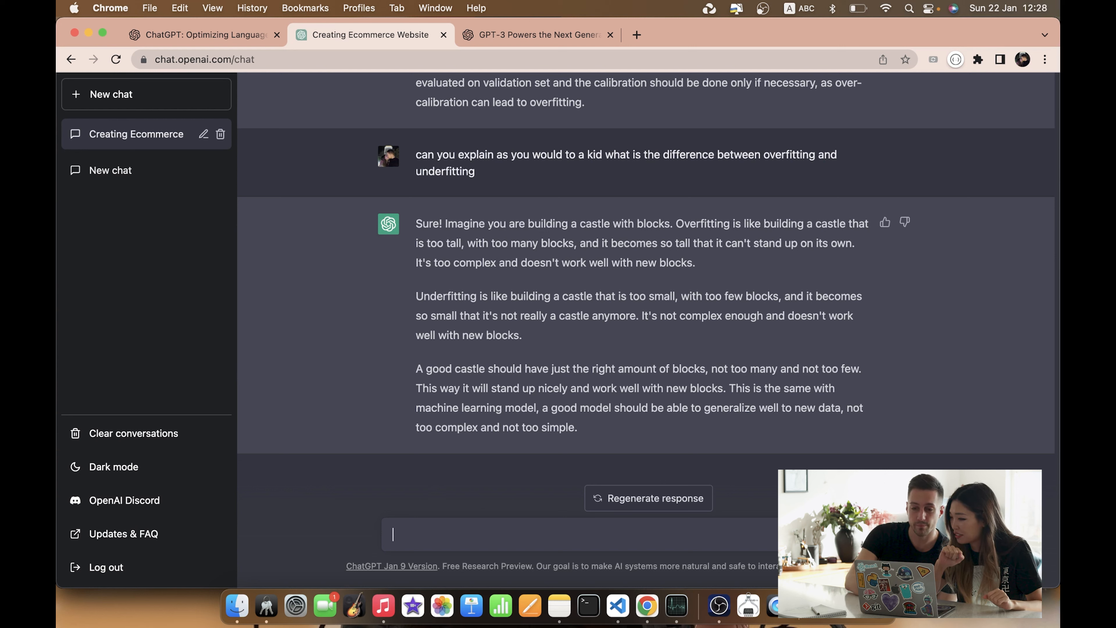
Copy the kid-level overfitting and underfitting question and send it again with "machine learning model" added at the end
drag(475, 174, 418, 157)
key(super+c)
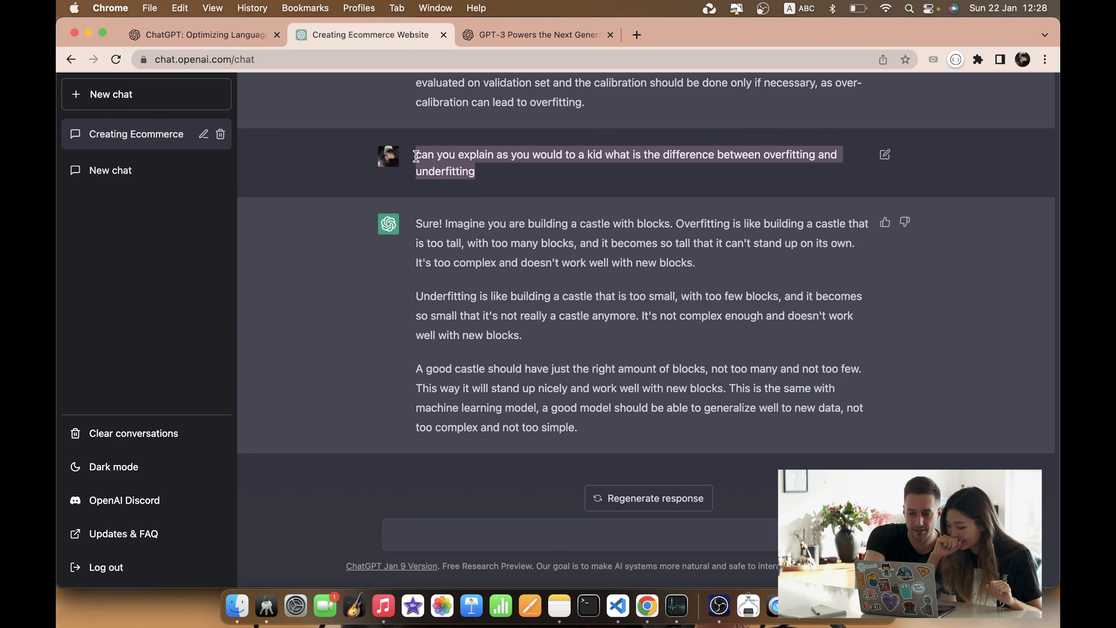
click(430, 529)
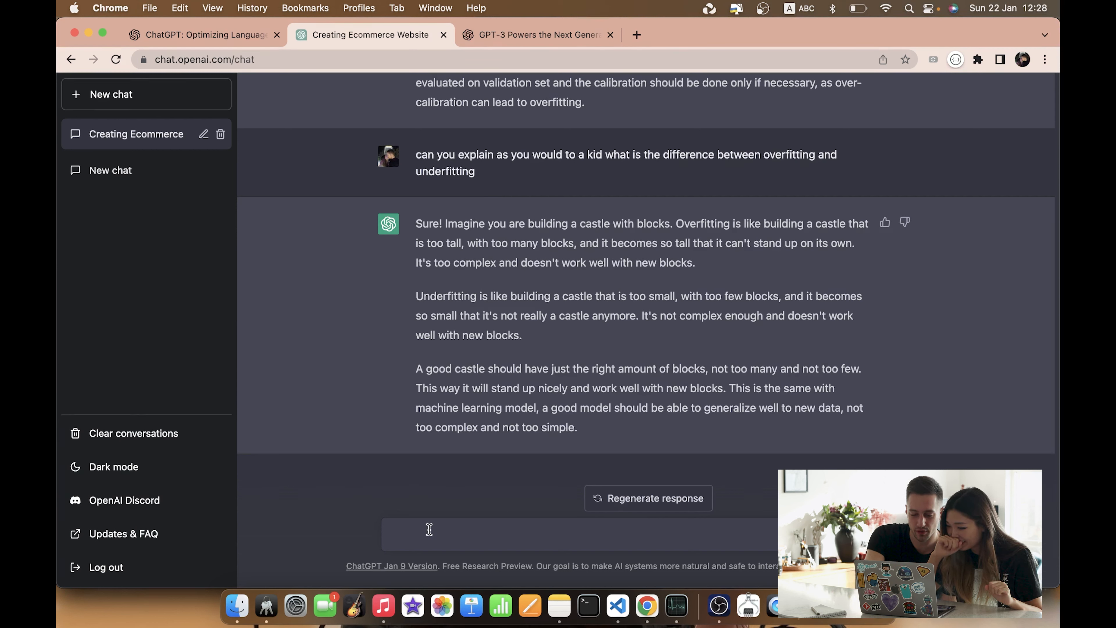
key(super+v)
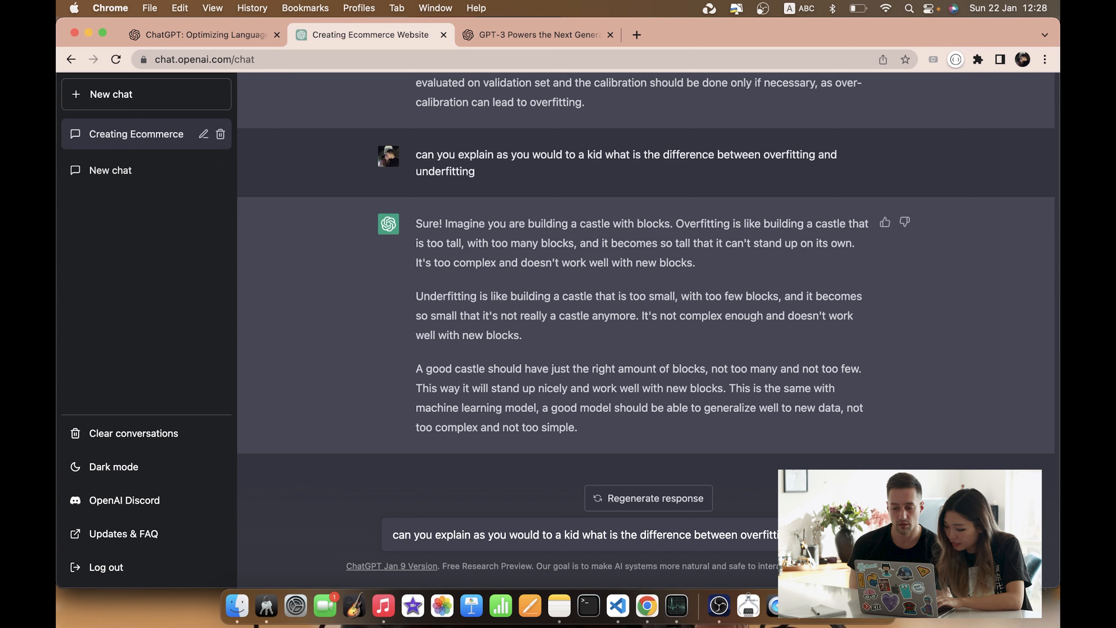
text(machine learning model)
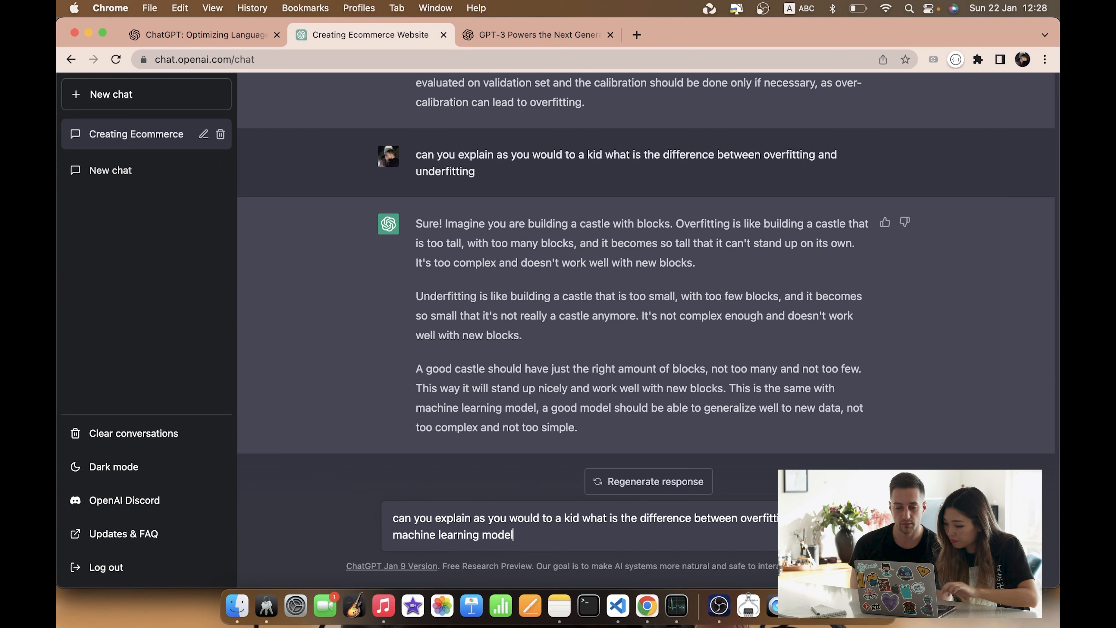
key(Return)
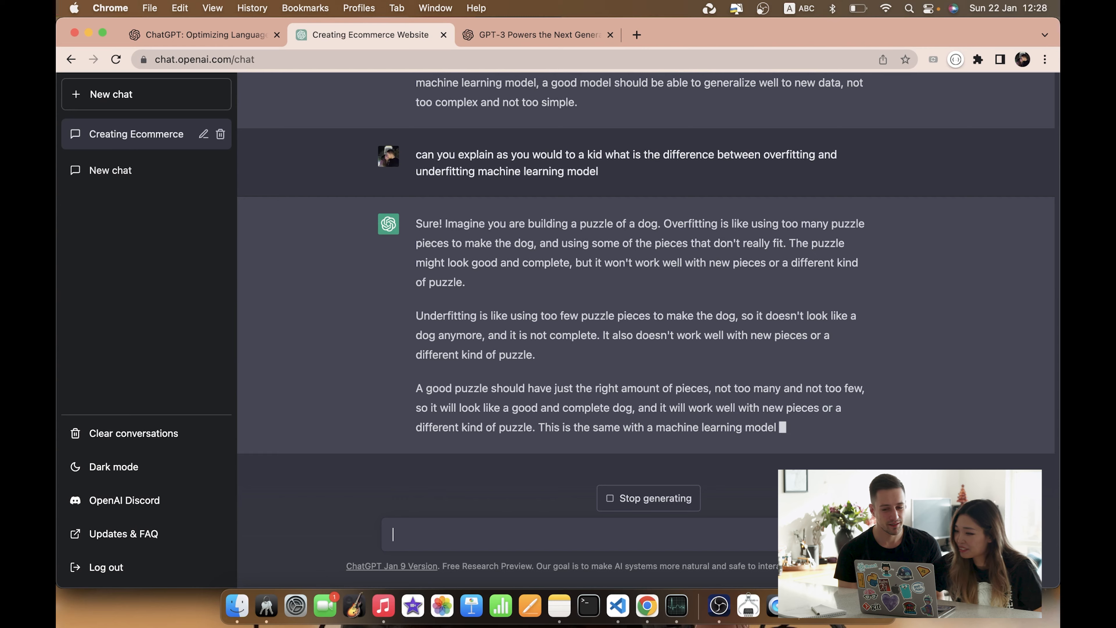
Compare the two kid-level answers and resend the exact question ending in "machine learning model" in the same chat
scroll(688, 400, up, 3)
scroll(688, 400, up, 3)
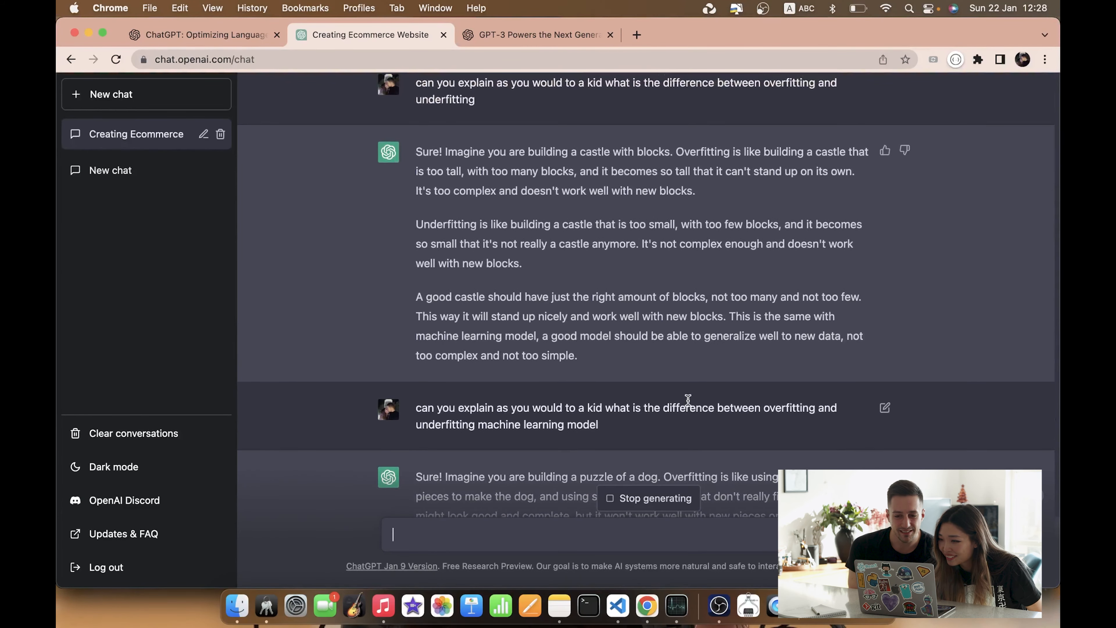
scroll(688, 398, down, 3)
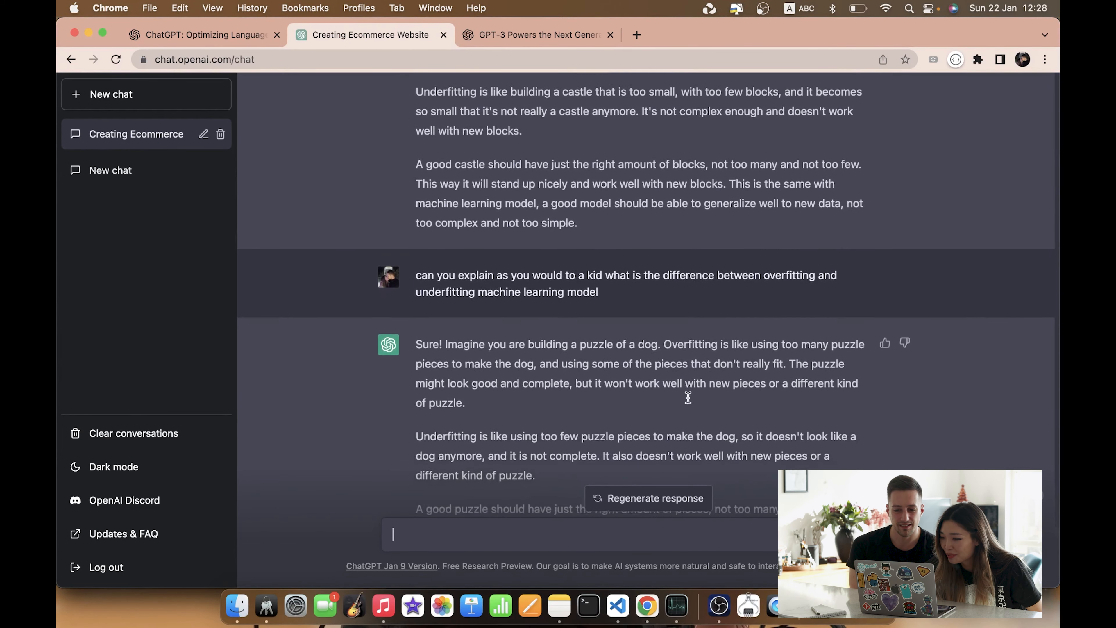
scroll(573, 341, down, 2)
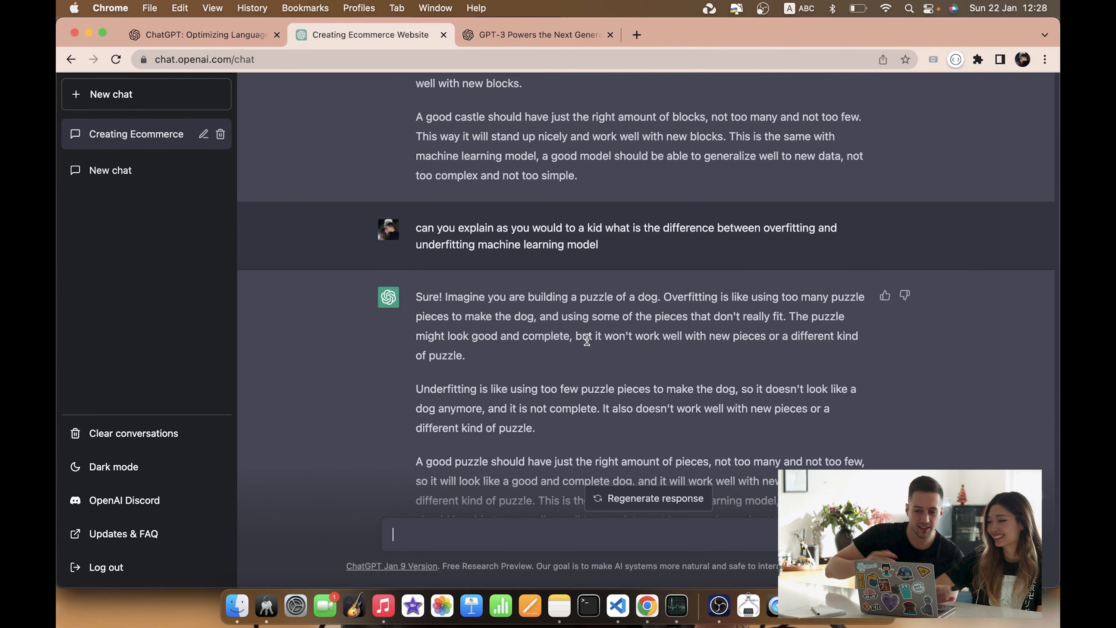
drag(599, 244, 403, 227)
click(619, 237)
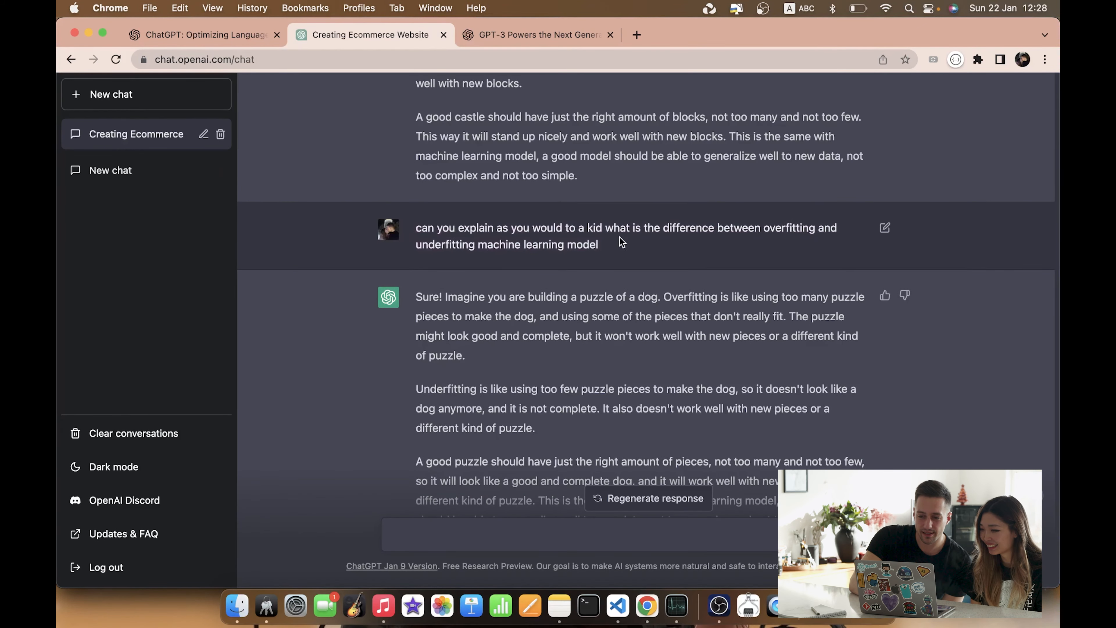
drag(600, 244, 418, 232)
key(super+c)
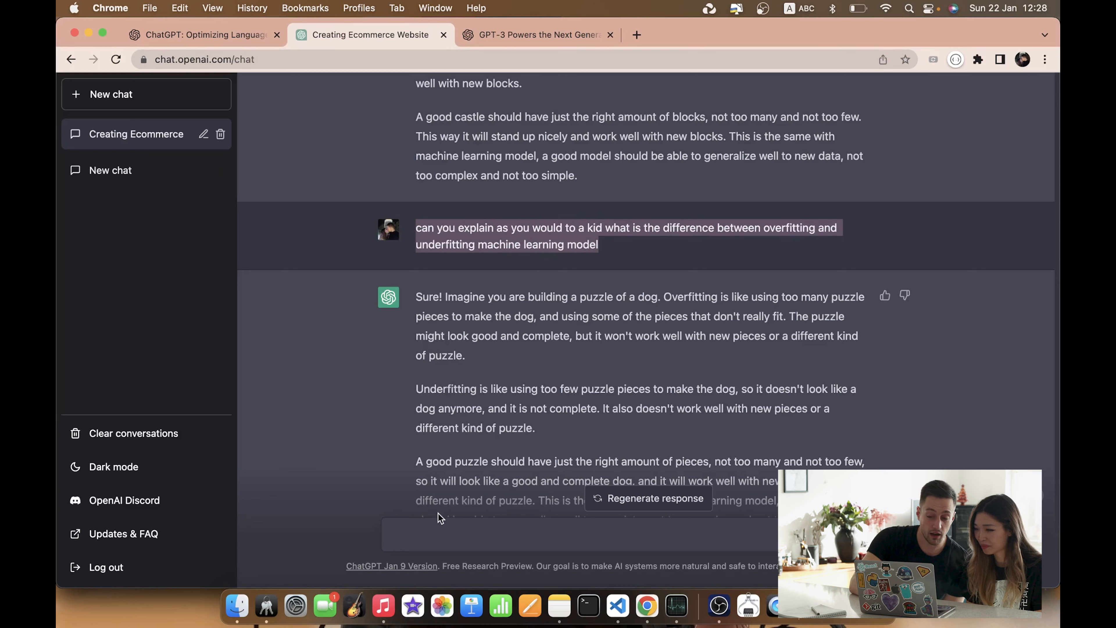
click(433, 533)
key(super+v)
key(Return)
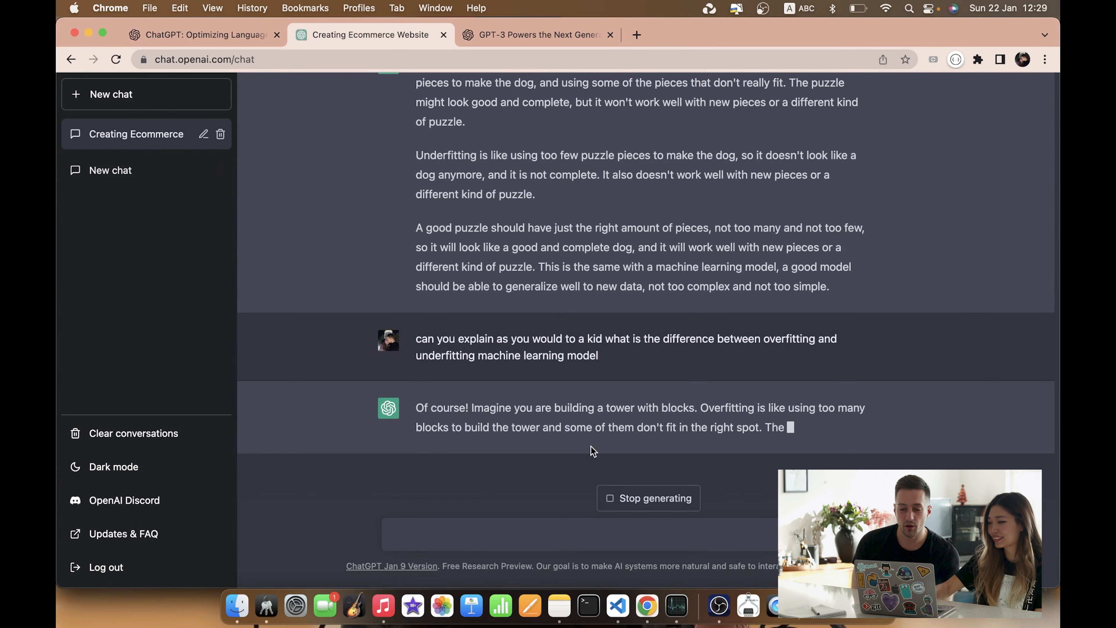
Stop the response and send only the copied part "what is the difference between overfitting and underfitting machine learning model" in the same chat
click(650, 501)
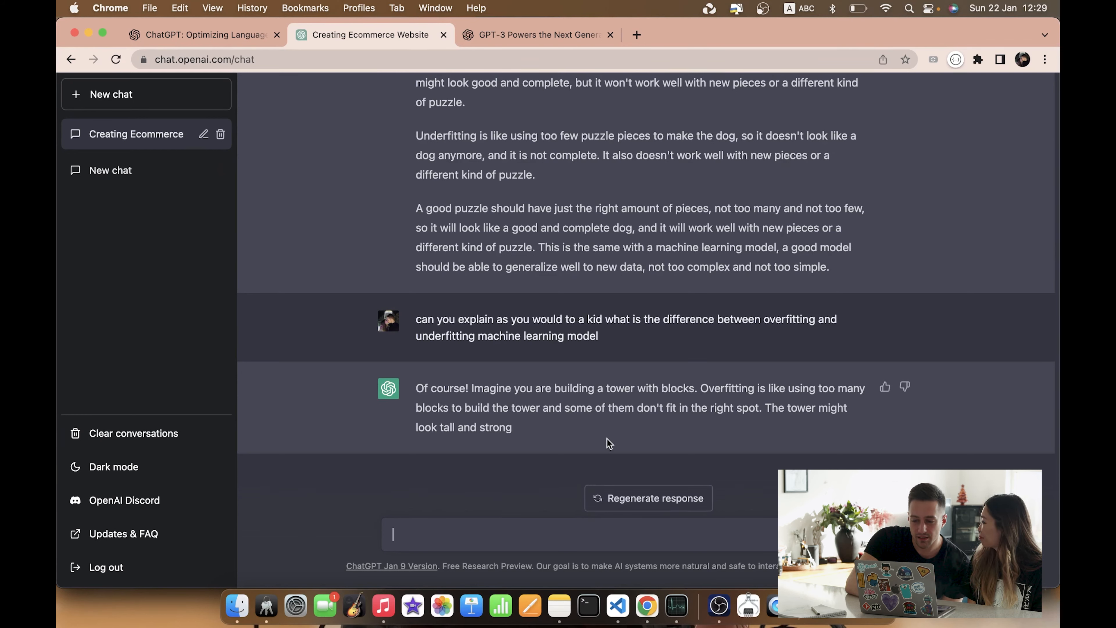
drag(605, 317, 609, 345)
key(super+c)
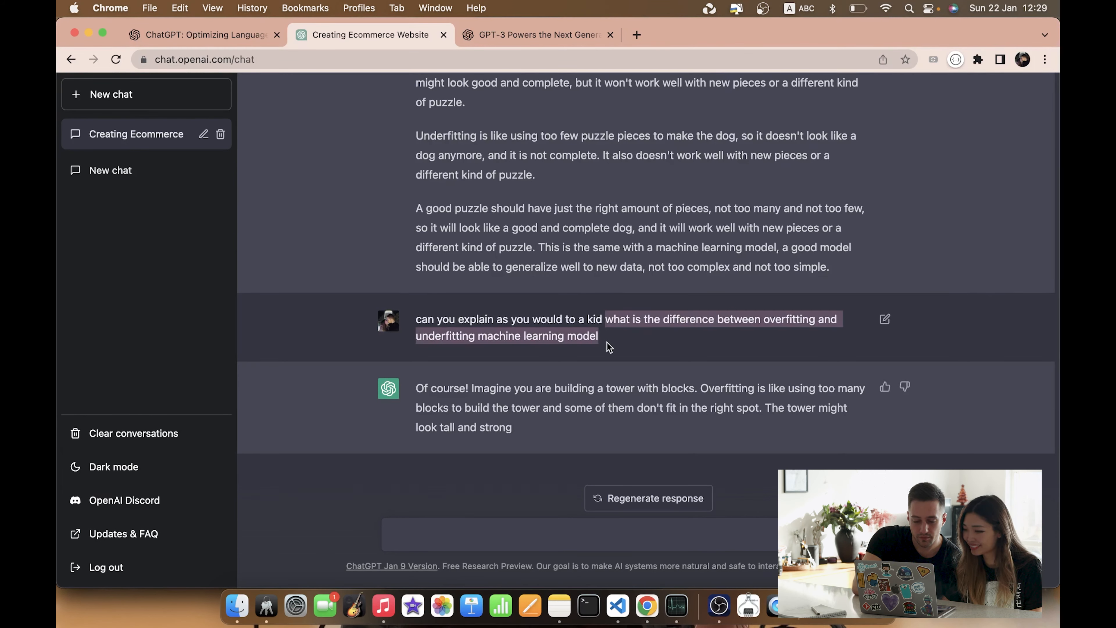
click(485, 536)
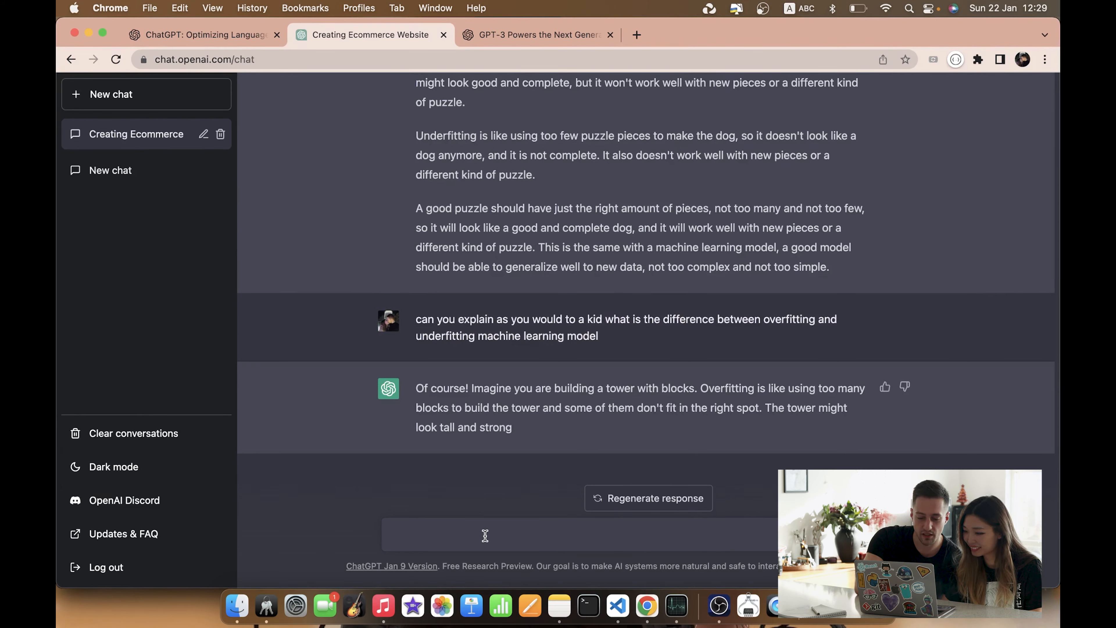
key(super+v)
key(Return)
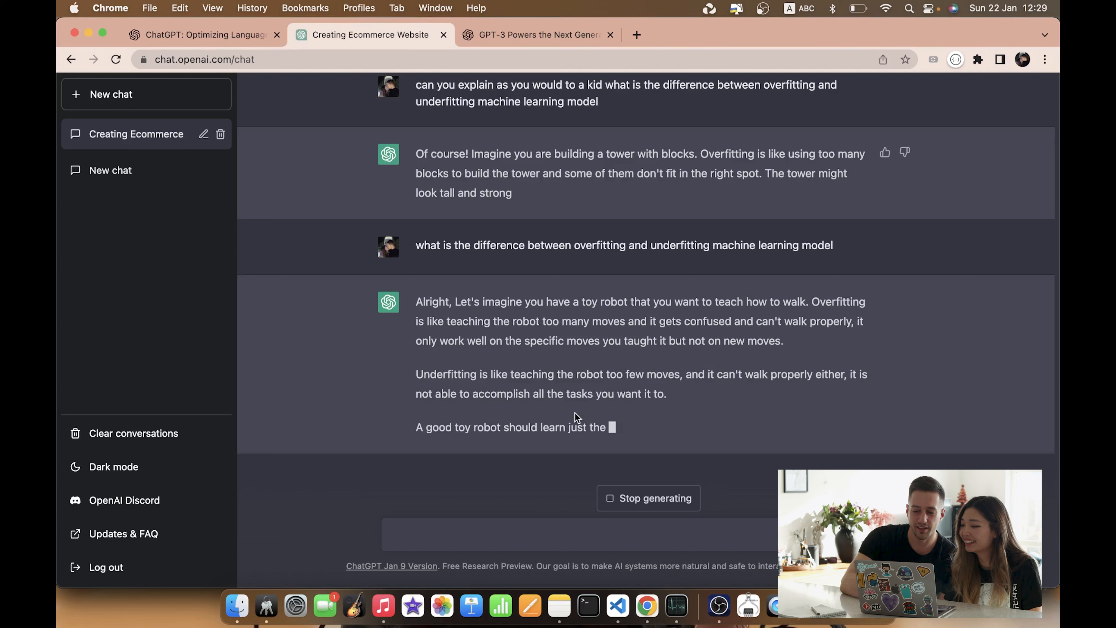
Stop the response and ask the copied question "what is the difference between overfitting and underfitting machine learning model" in a new chat
click(649, 498)
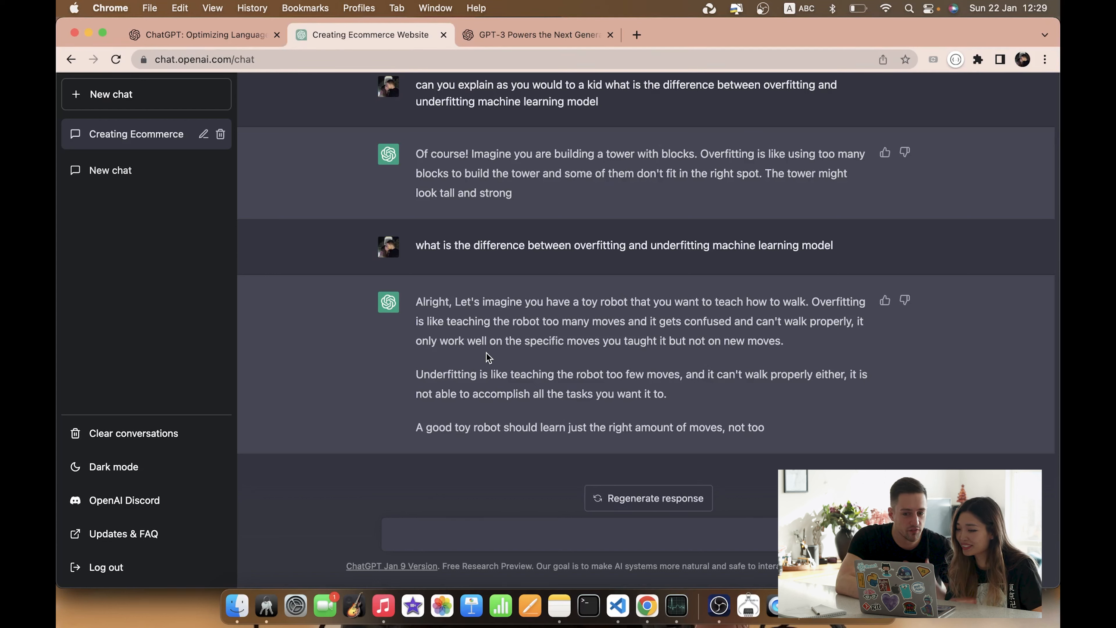
drag(416, 248, 835, 244)
key(super+c)
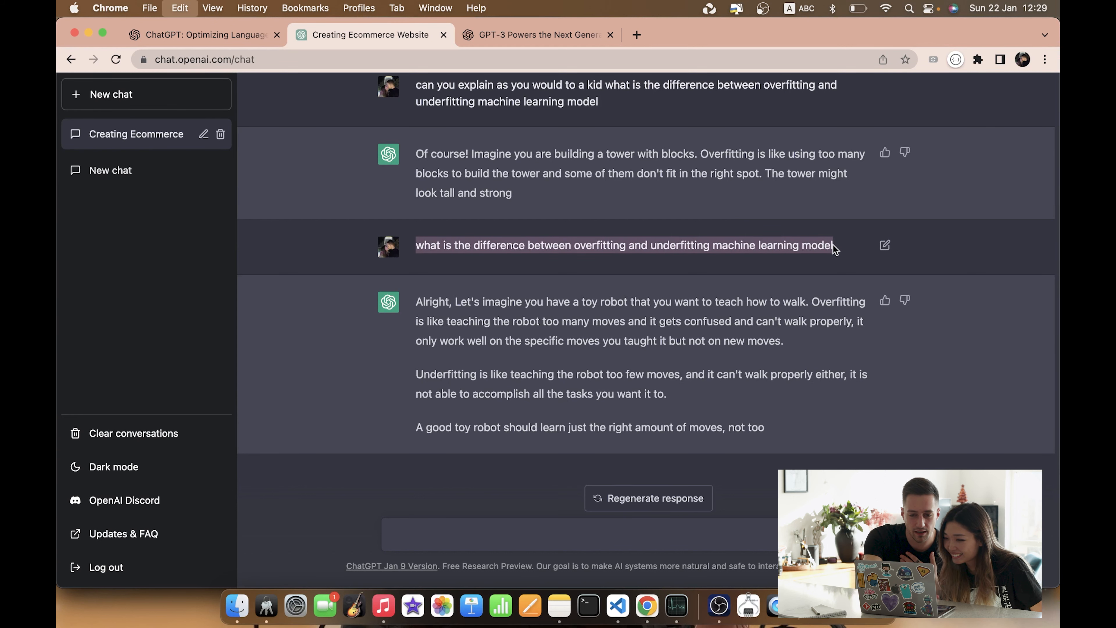
click(142, 171)
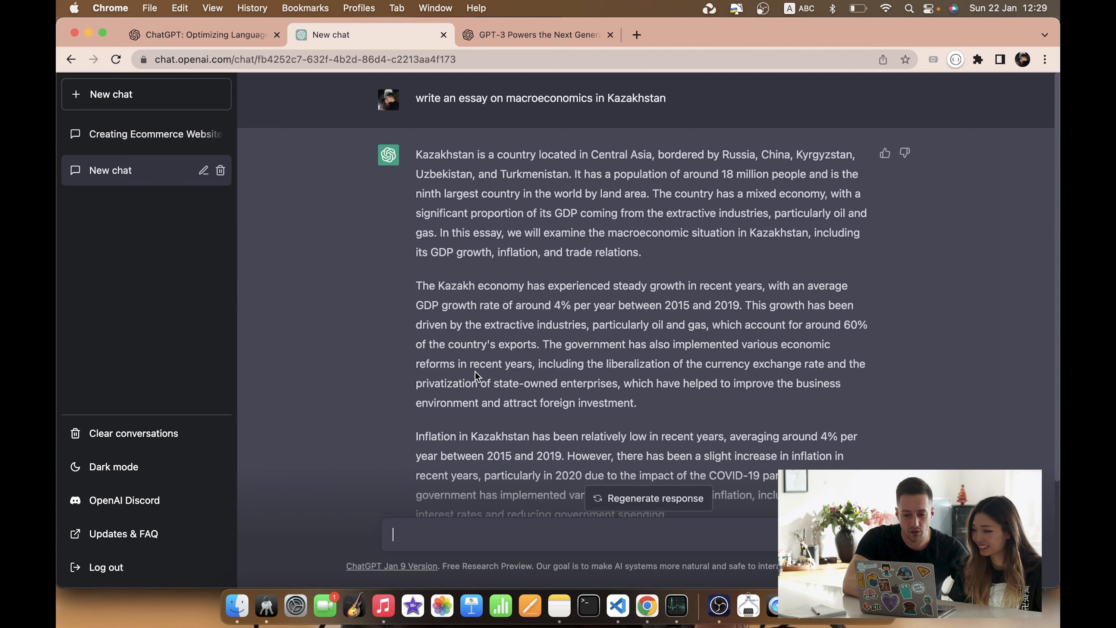
click(152, 104)
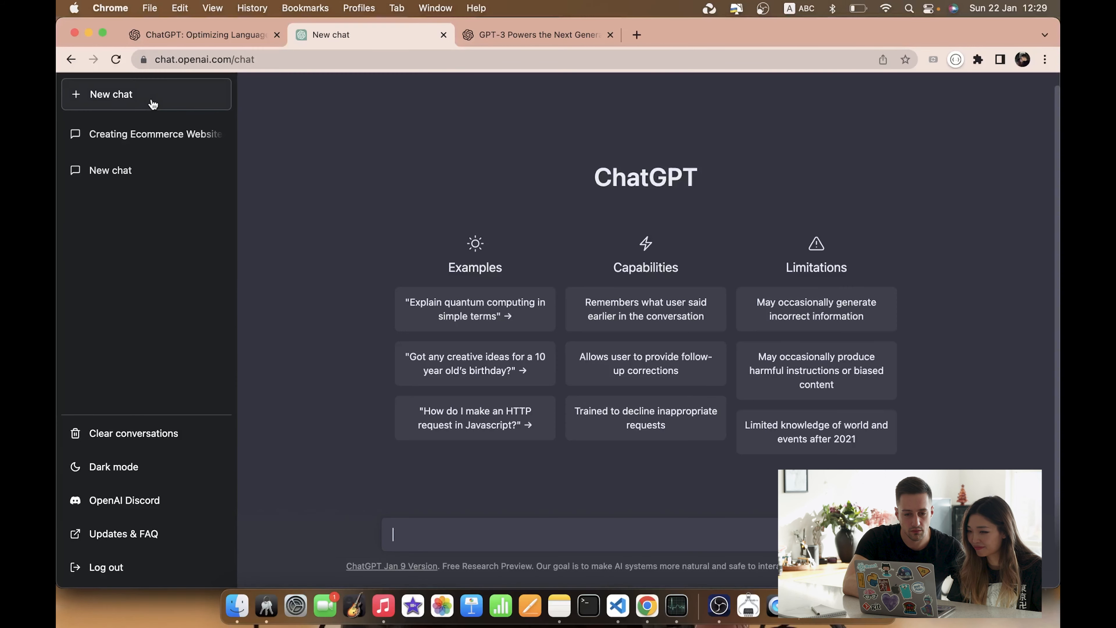
click(450, 535)
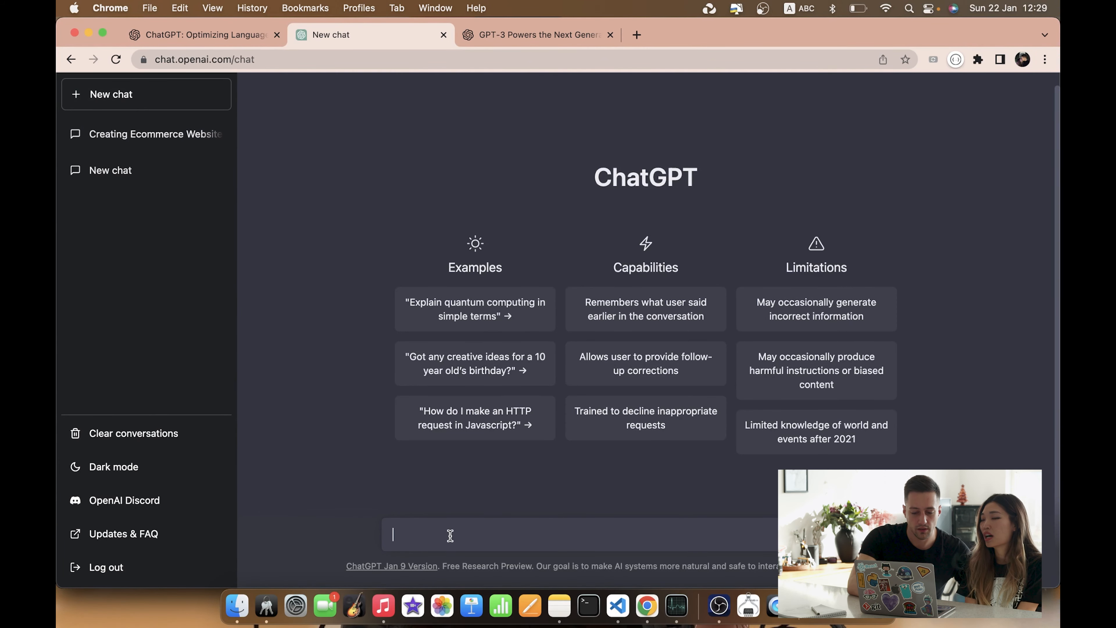
key(super+v)
key(Return)
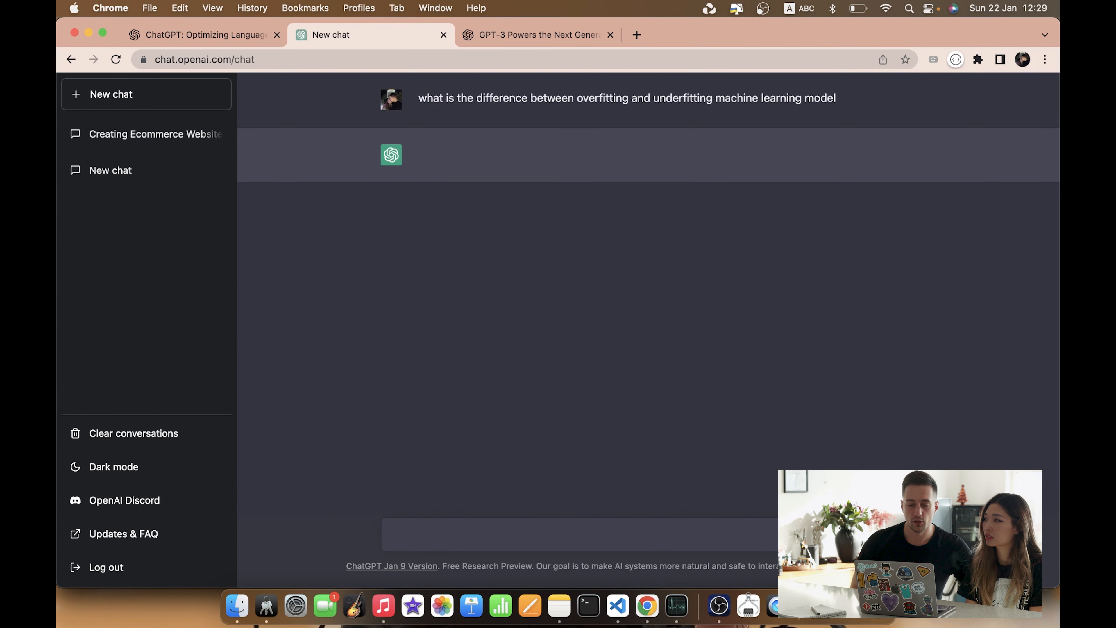